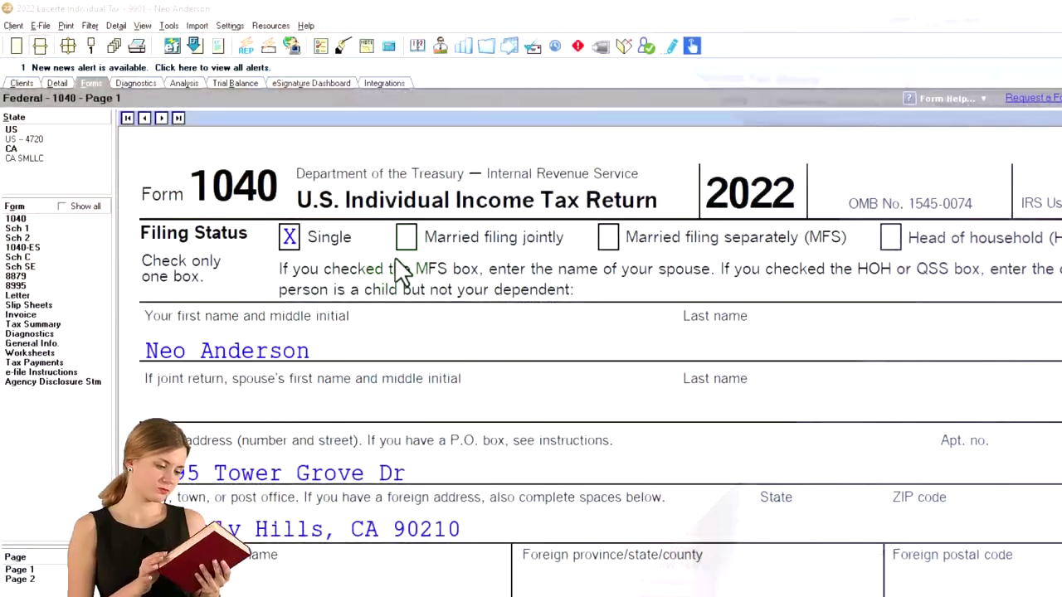
- Review Schedule C through line 31: 120,000 gross receipts, 20,000 other expenses, 100,000 net profit
scroll(402, 270, down, 1)
scroll(402, 269, down, 6)
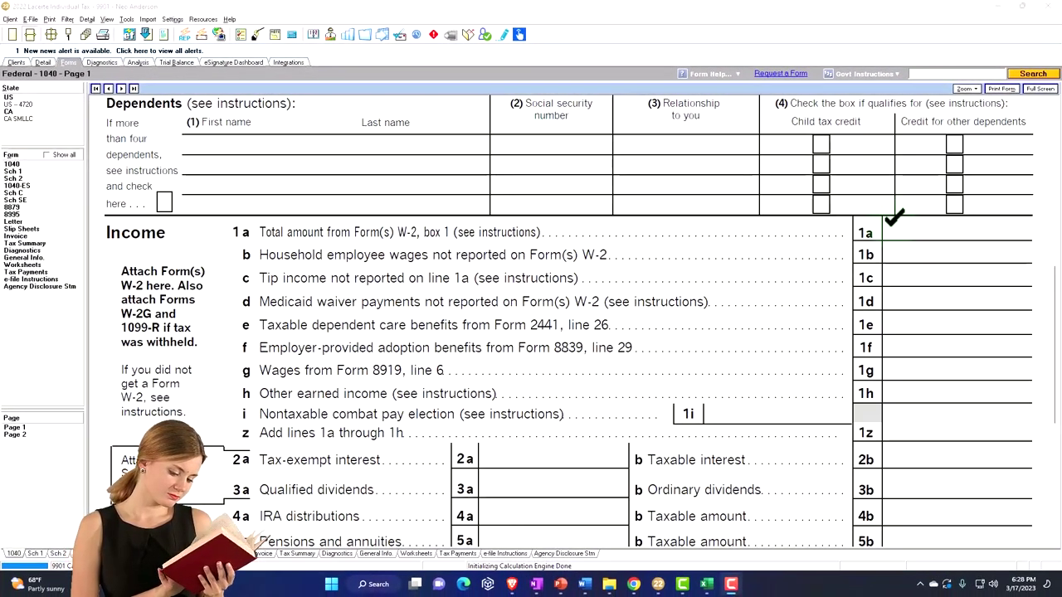
scroll(892, 217, down, 4)
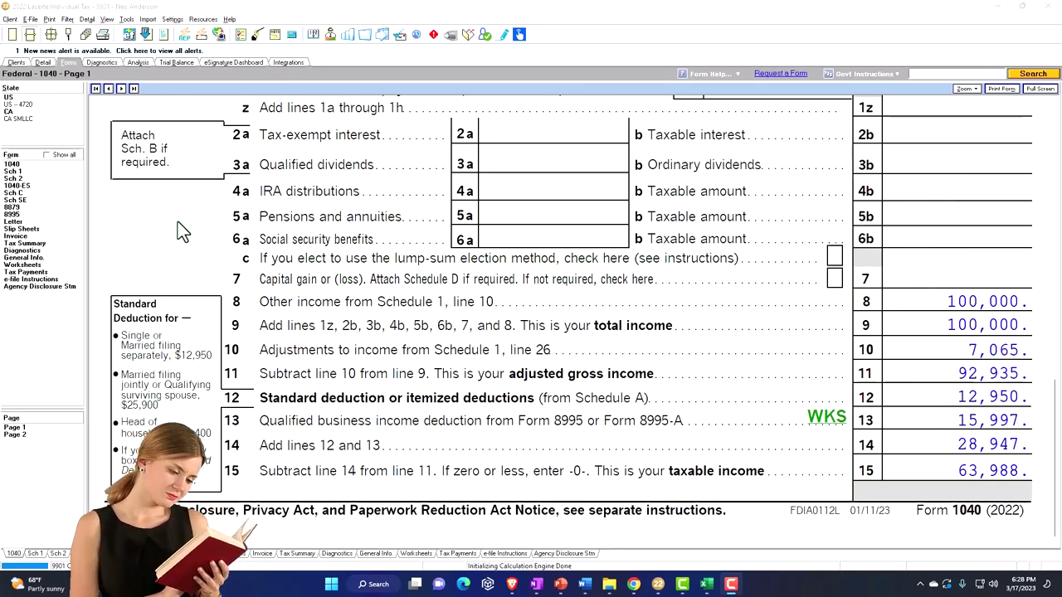
click(30, 194)
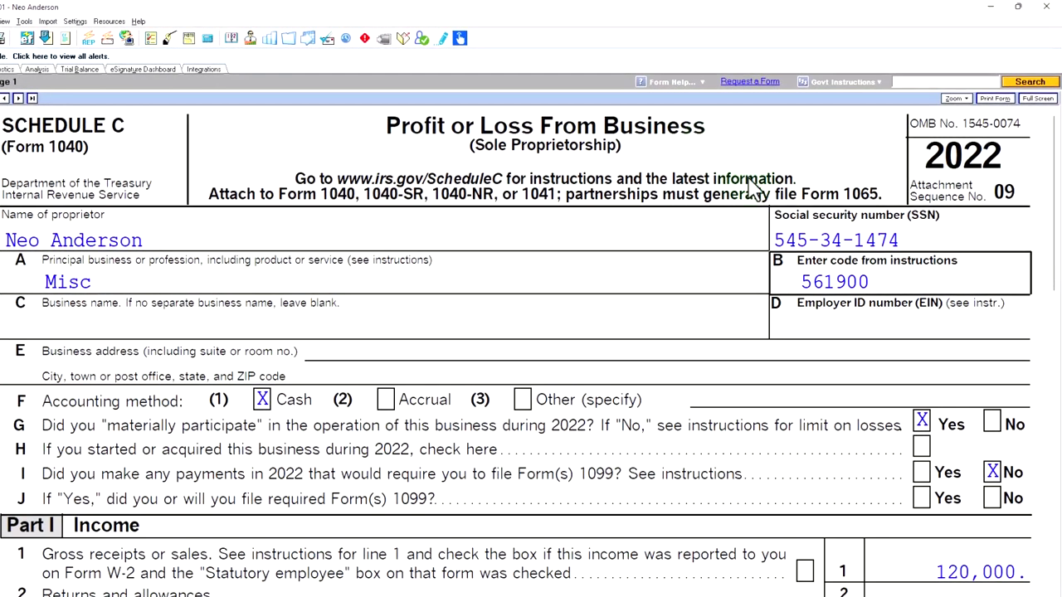
scroll(801, 279, down, 3)
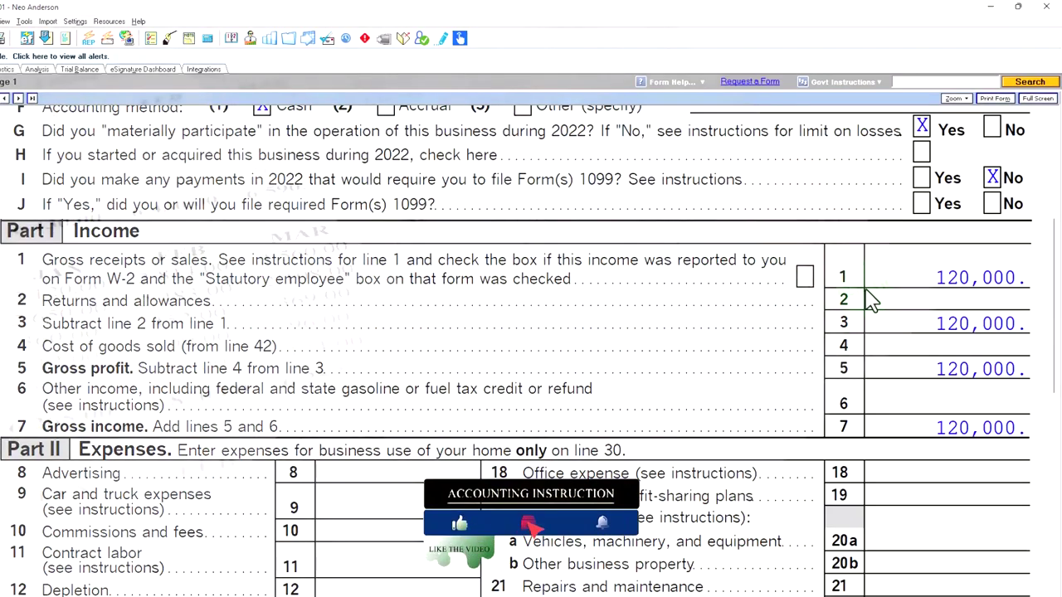
scroll(871, 300, down, 3)
scroll(531, 348, down, 1)
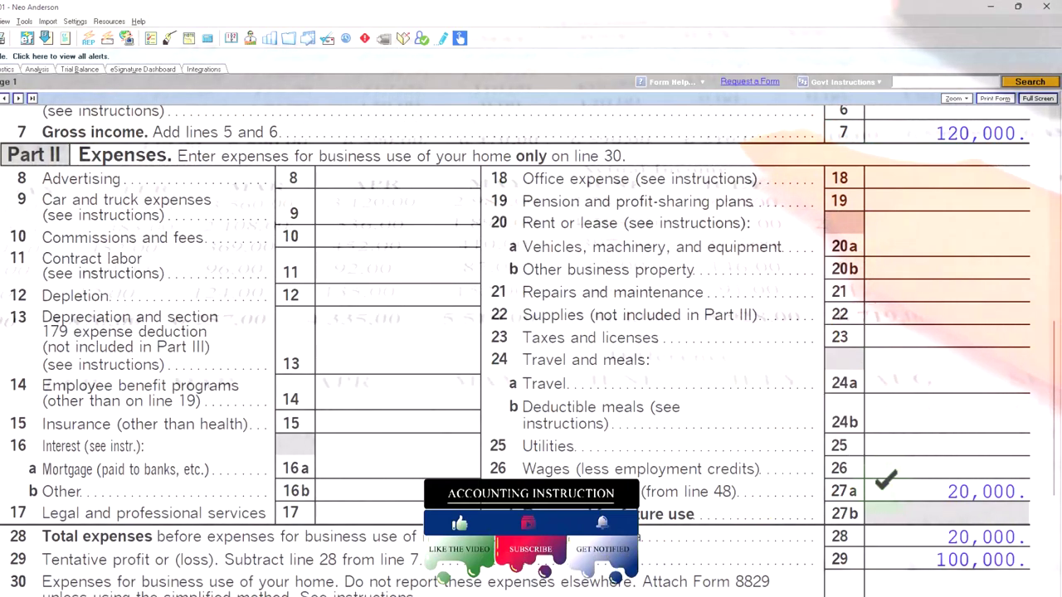
scroll(530, 332, down, 2)
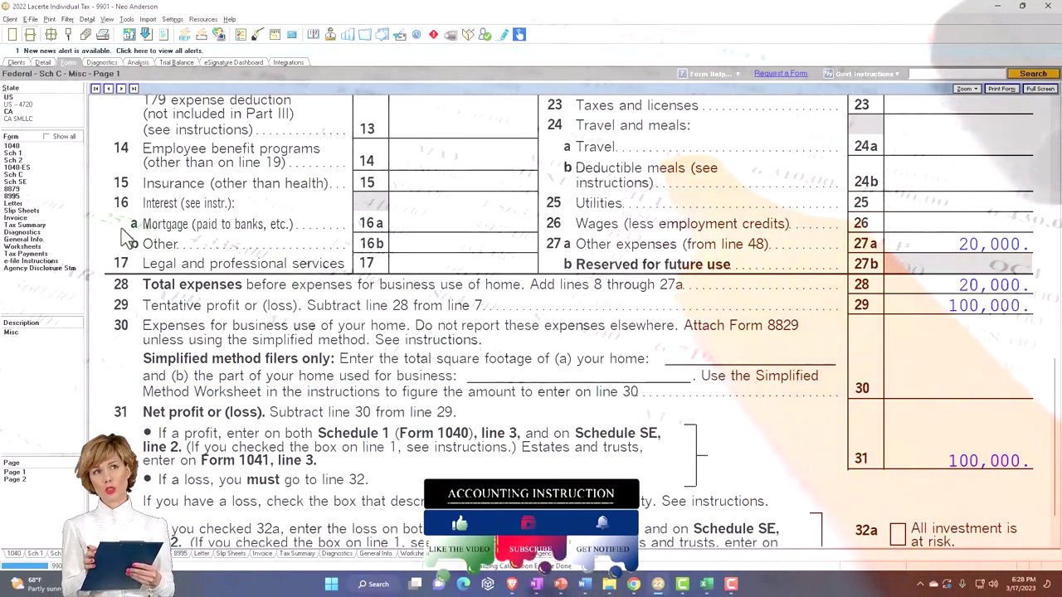
- Confirm Schedule 1 line 10 carries the 100,000 business income
click(12, 153)
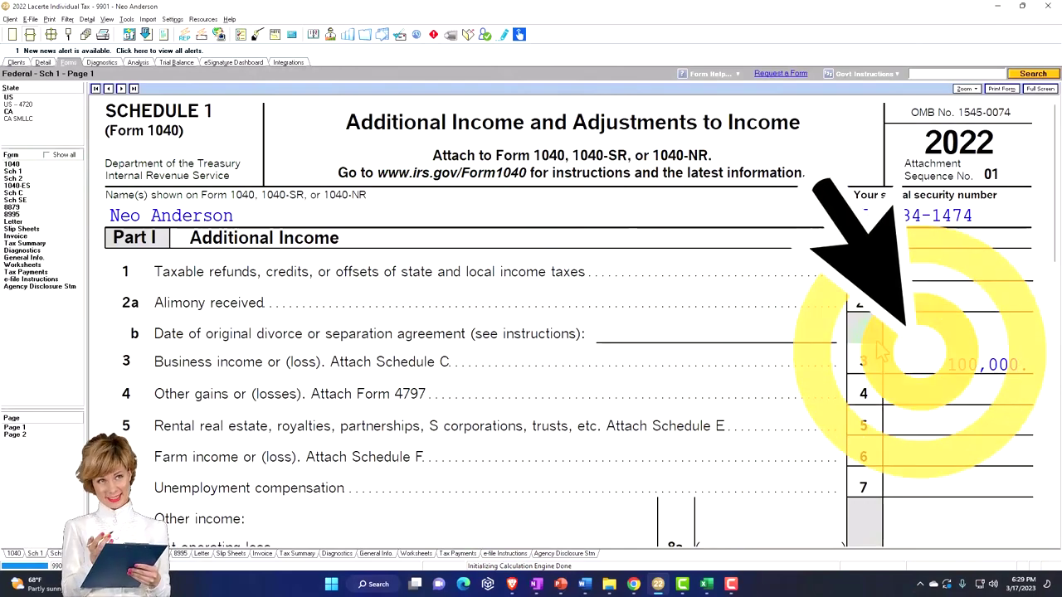
scroll(913, 373, down, 2)
scroll(912, 373, down, 10)
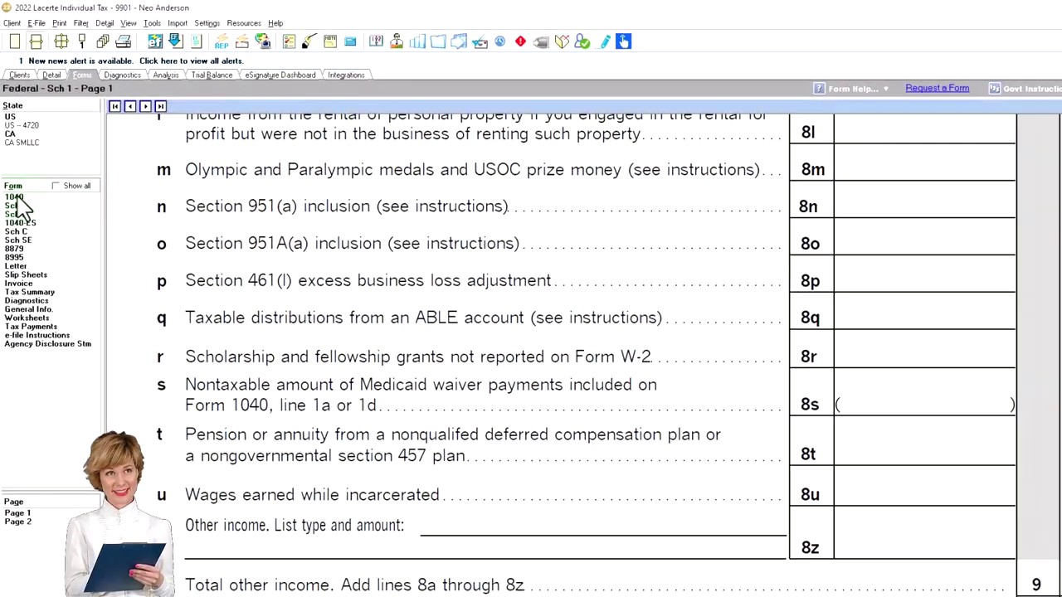
- Review Form 1040 page 1 income lines showing 100,000 other income and 63,988 taxable income
click(16, 198)
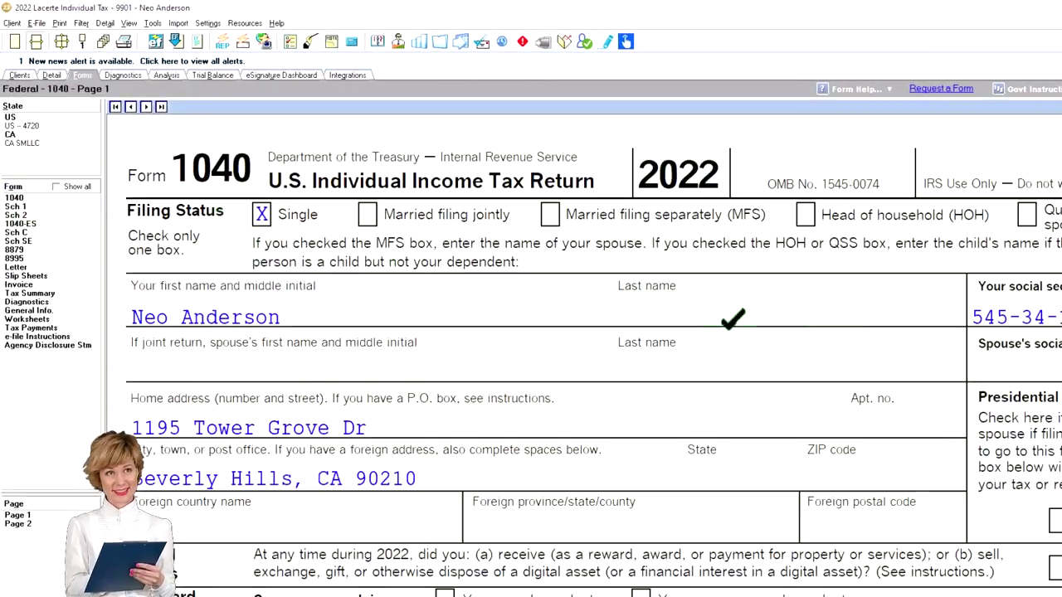
scroll(865, 360, down, 10)
scroll(854, 358, down, 5)
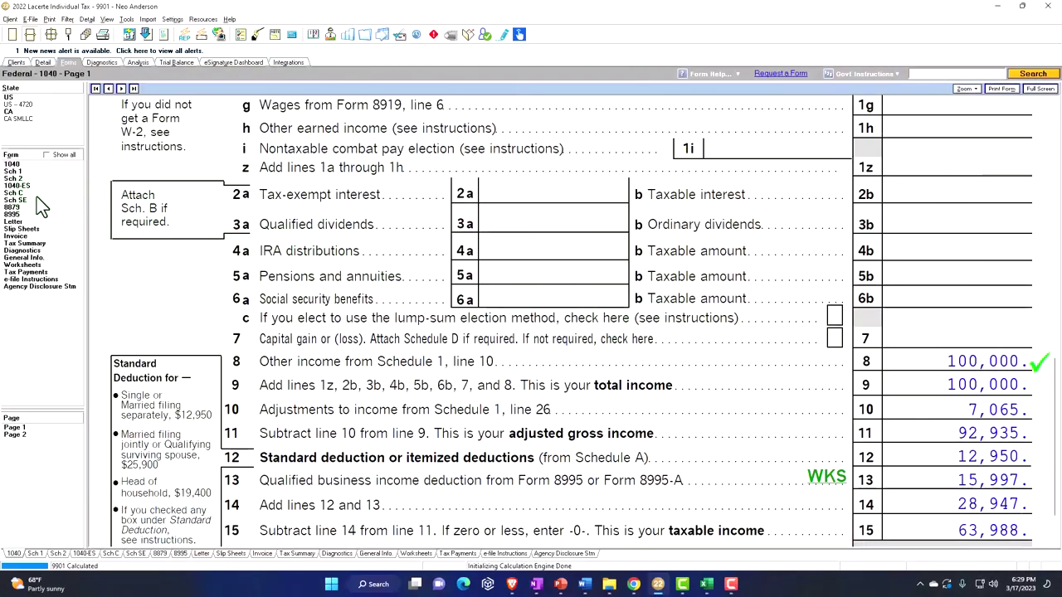
- Recheck Schedule C line 31 net profit, then view the 2023 1040-ES payment voucher
click(28, 195)
scroll(534, 353, down, 5)
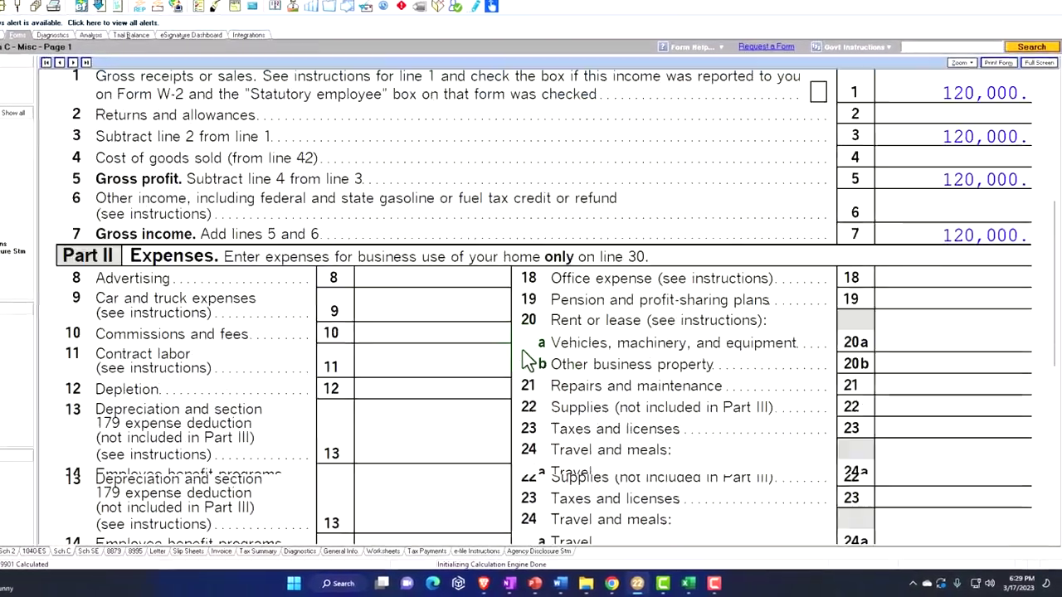
scroll(522, 355, down, 5)
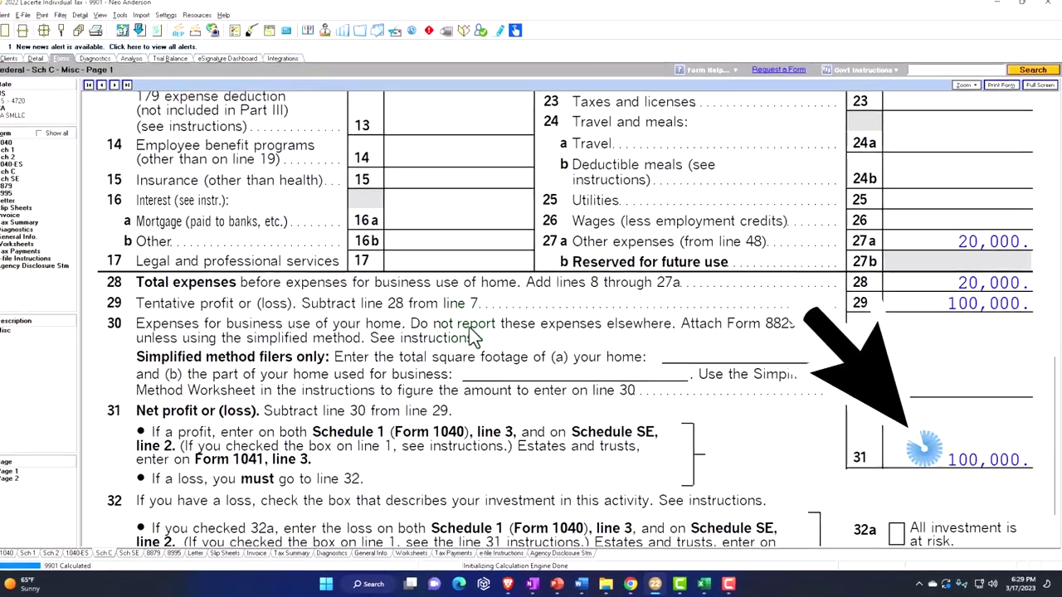
click(34, 167)
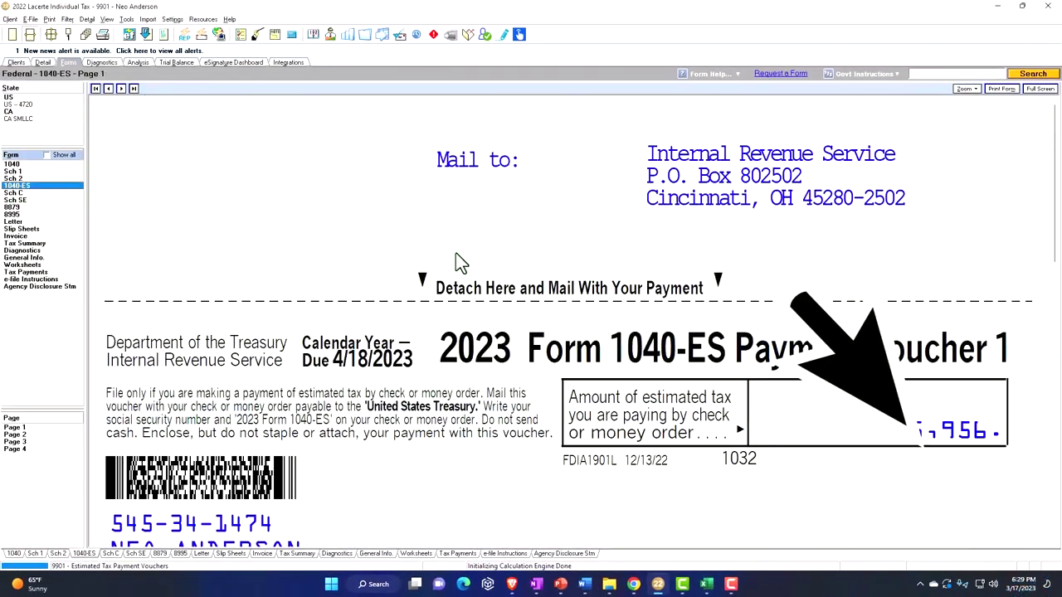
- Review Schedule SE to line 13: 14,129 self-employment tax on 92,350 earnings, 7,065 deduction
click(22, 203)
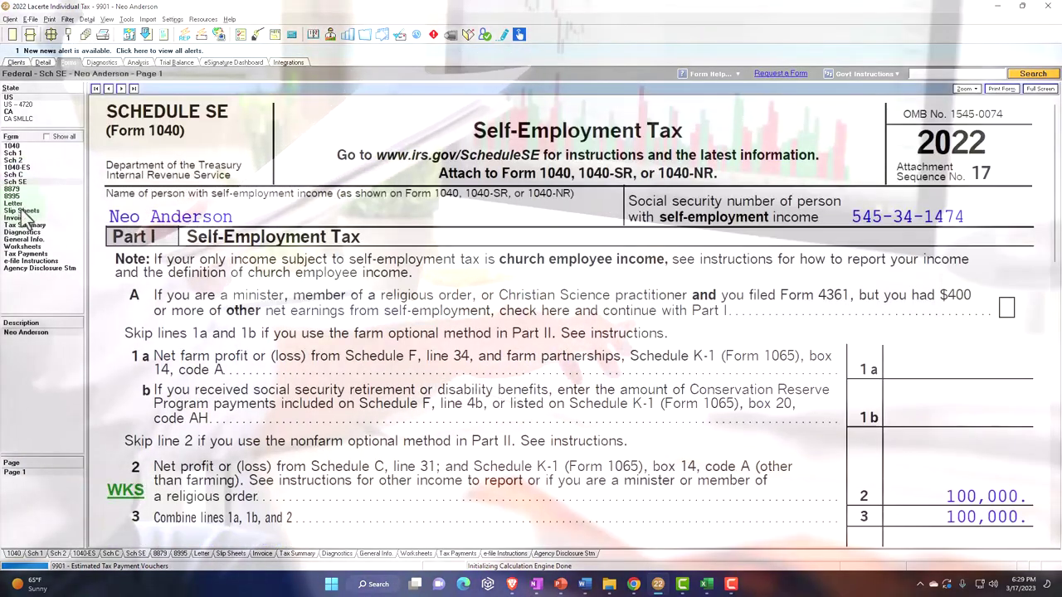
scroll(263, 254, down, 5)
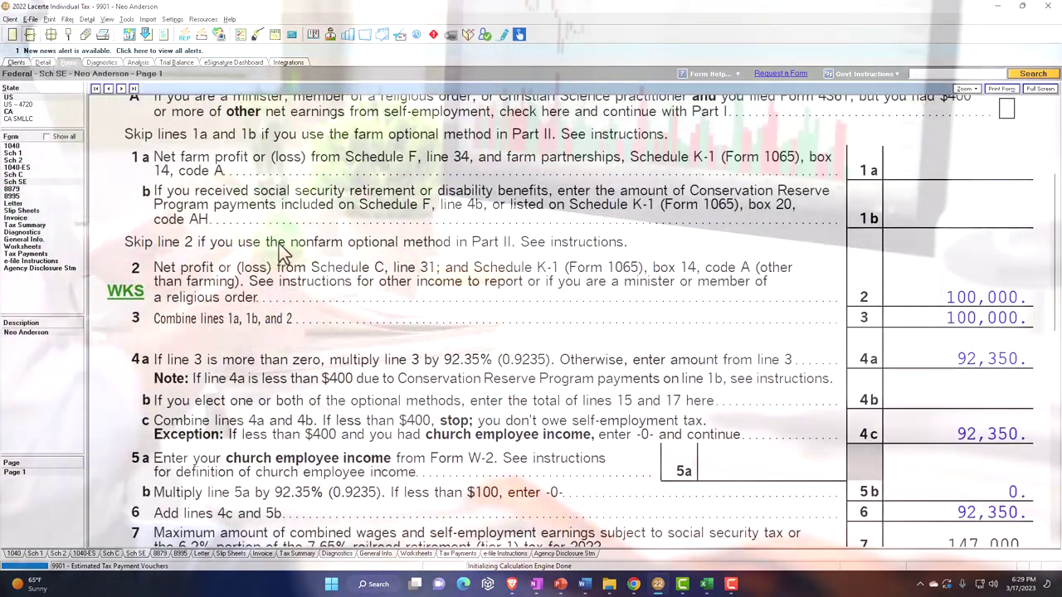
scroll(264, 255, down, 7)
scroll(282, 253, down, 2)
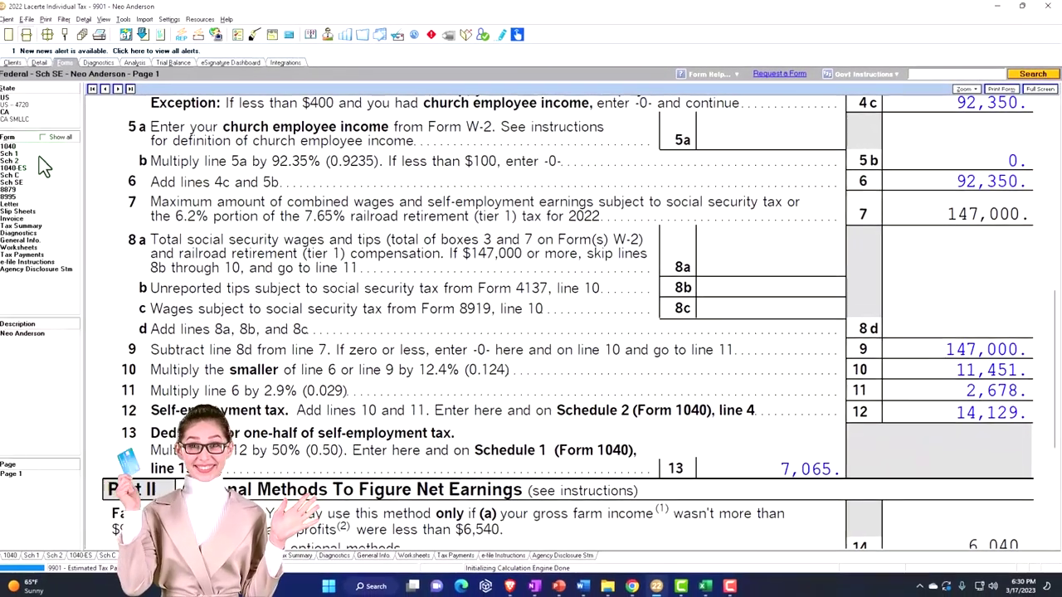
- Check Form 1040 page 2's 23,821 total tax, then page 1's 92,935 adjusted gross income
click(16, 146)
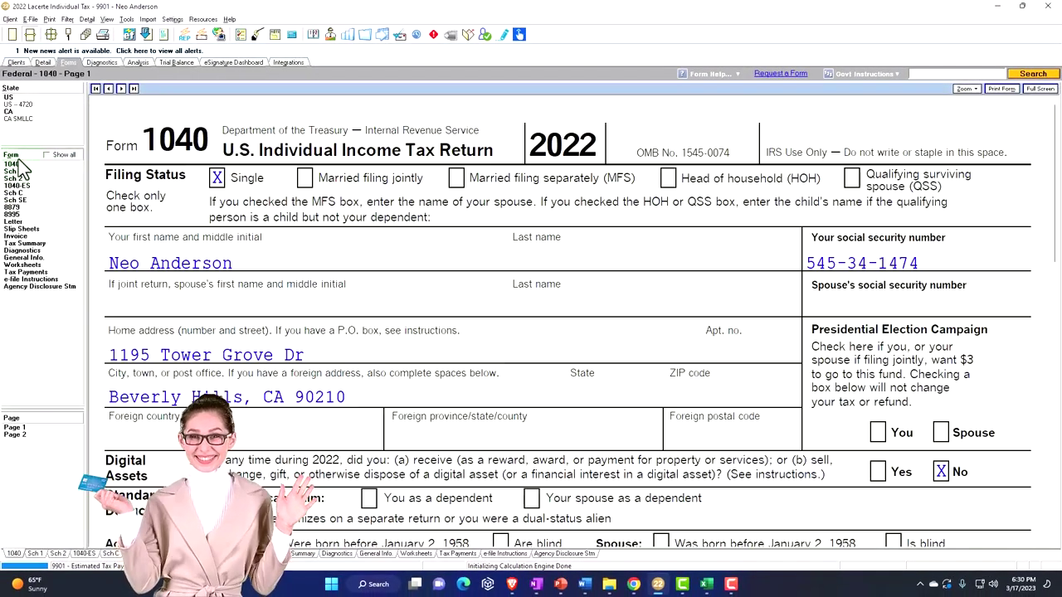
click(18, 434)
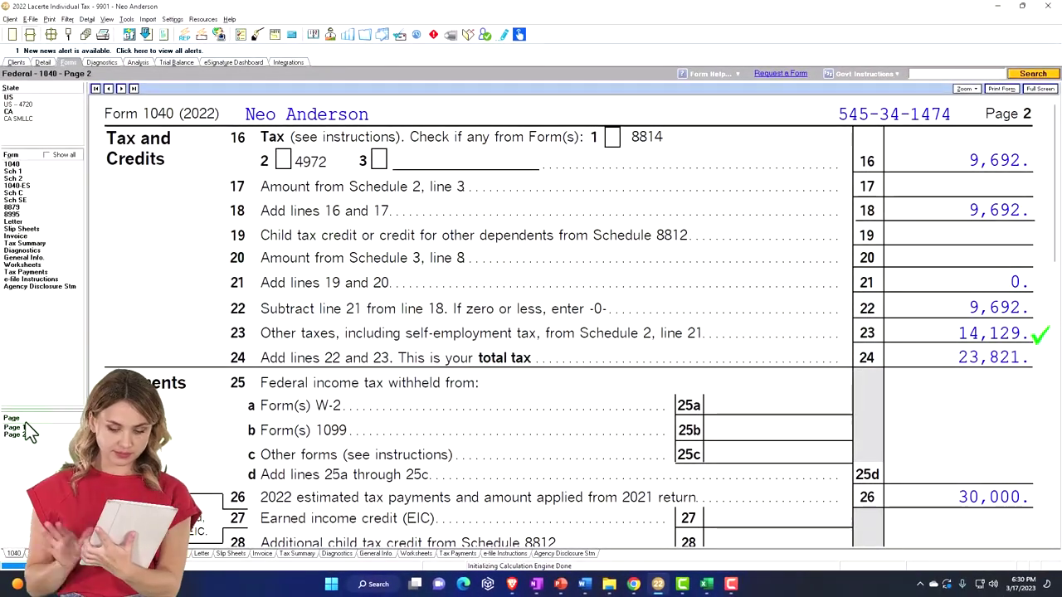
click(24, 426)
scroll(721, 308, down, 10)
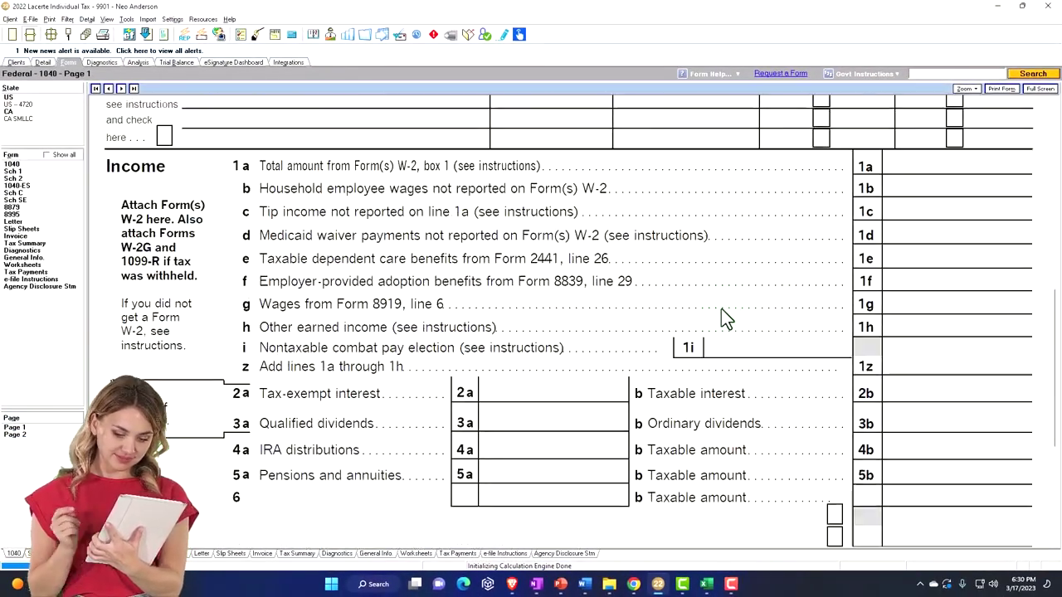
scroll(720, 308, down, 5)
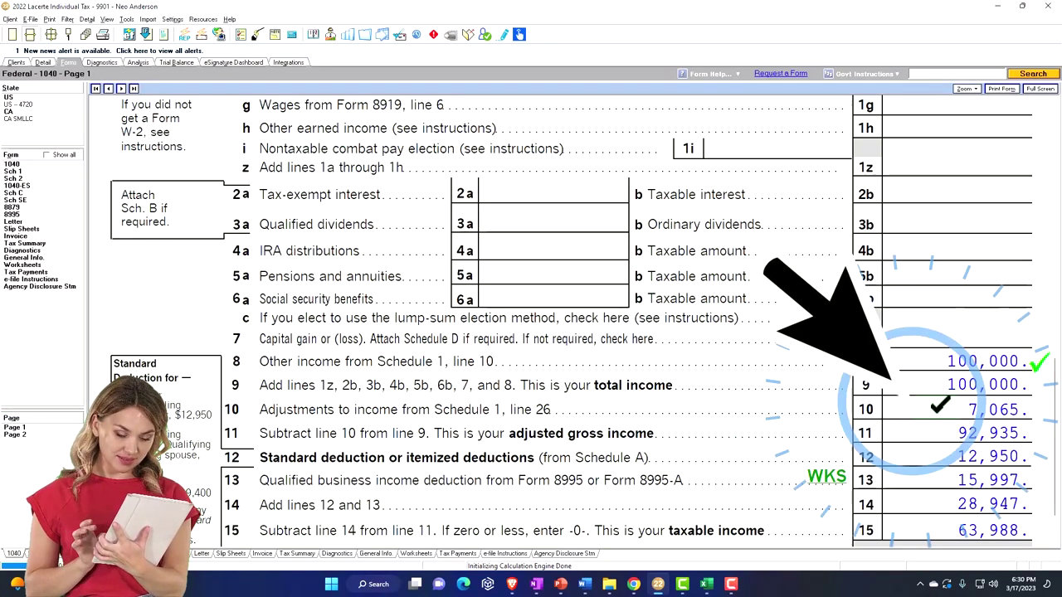
- Trace the 7,065 deduction from Schedule SE line 13 to Schedule 1 page 2 line 26
click(16, 200)
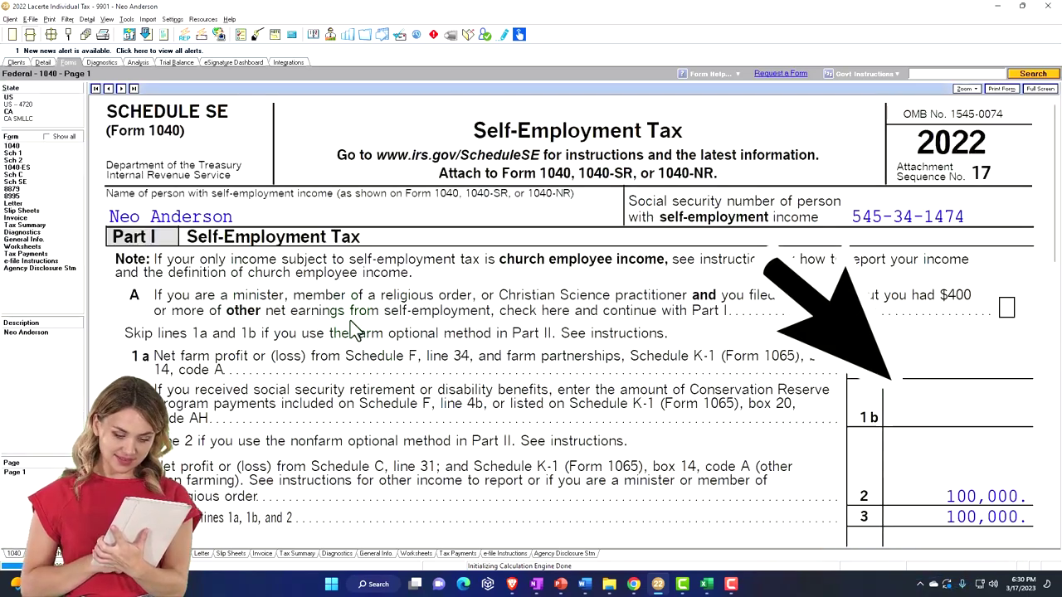
scroll(458, 390, down, 15)
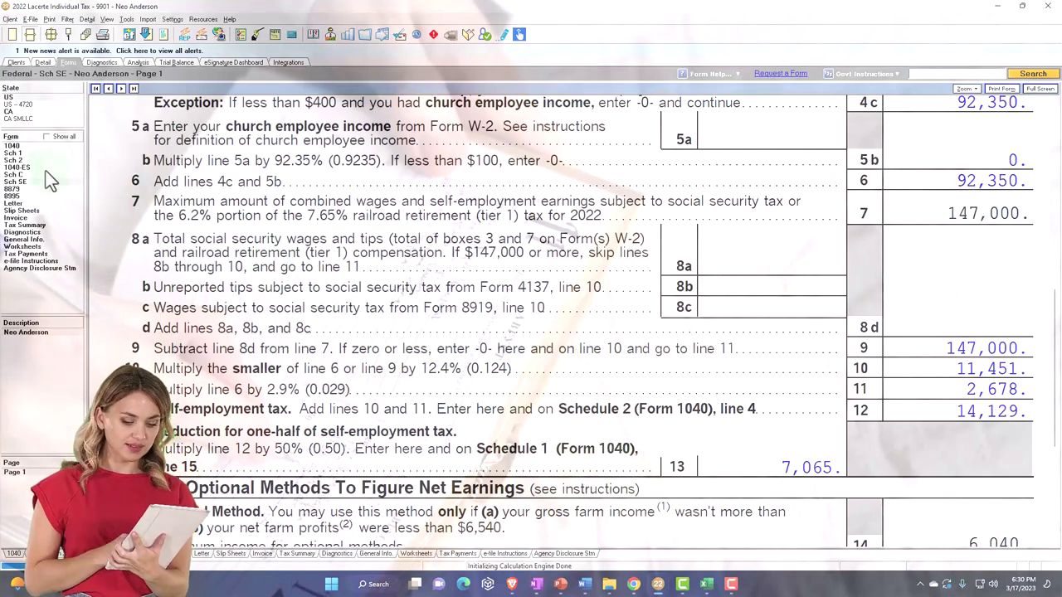
click(14, 154)
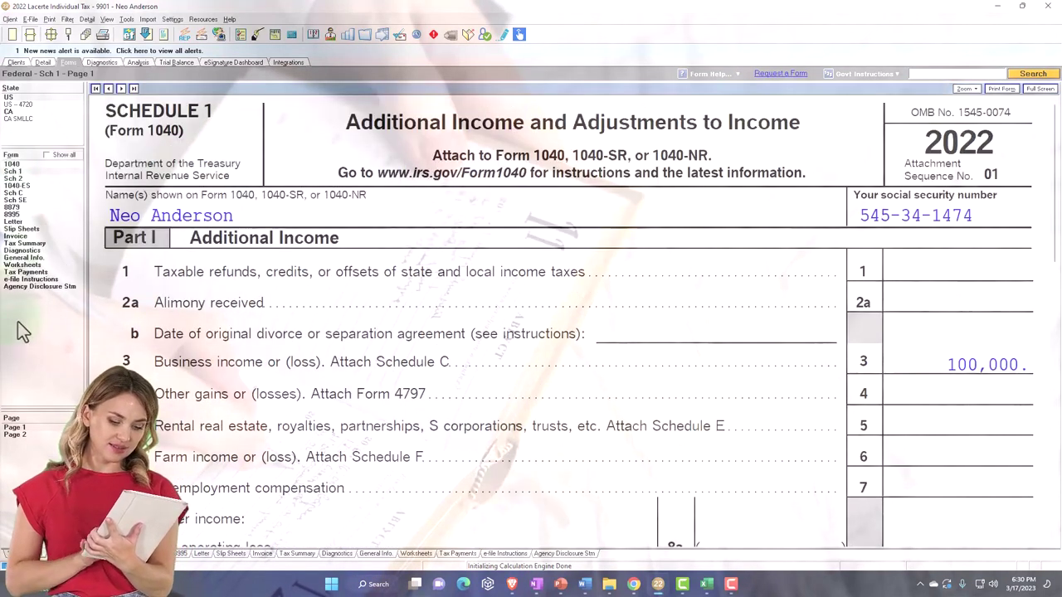
click(16, 434)
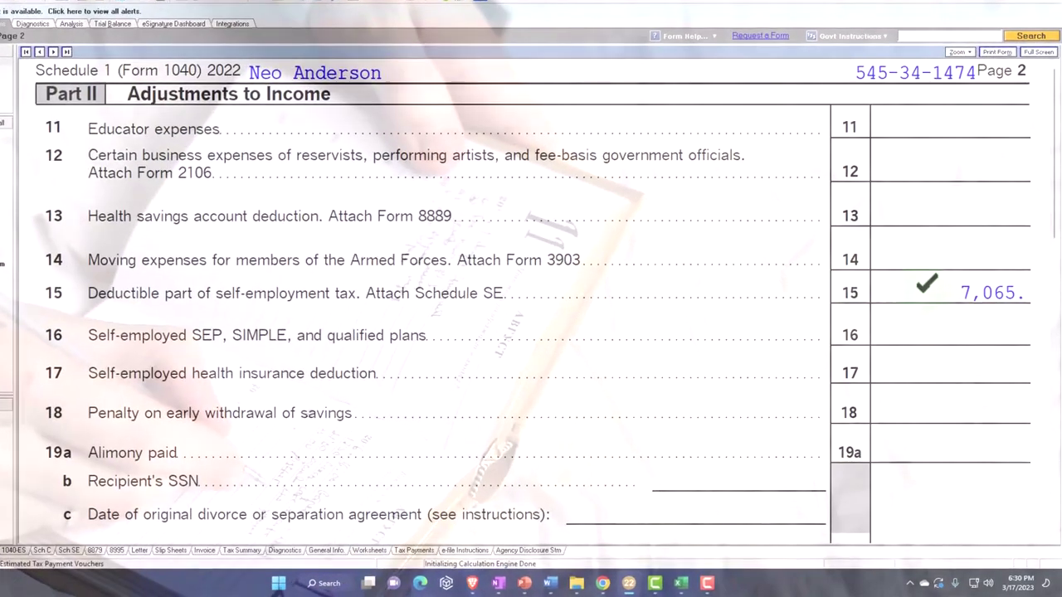
scroll(924, 301, down, 15)
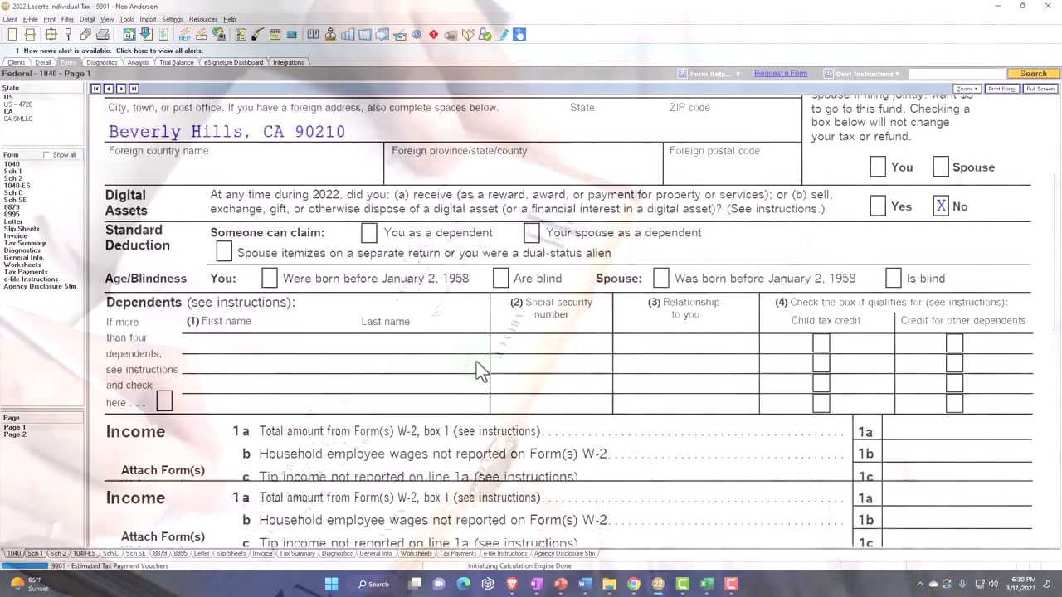
scroll(477, 362, down, 7)
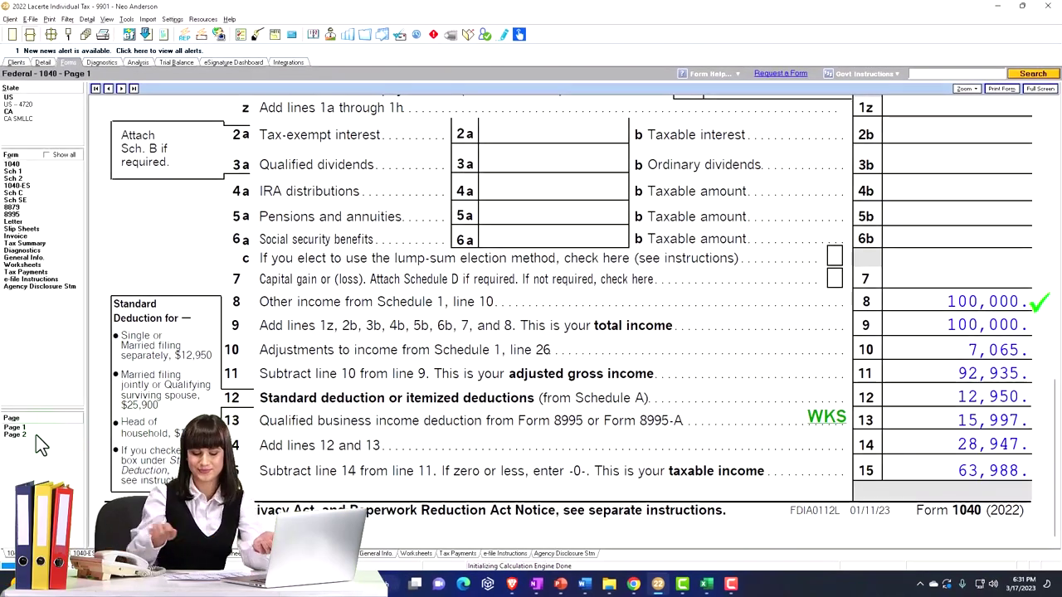
- Review Form 1040 page 2: 23,821 total tax, 30,000 estimated payments, 6,179 refund
click(36, 435)
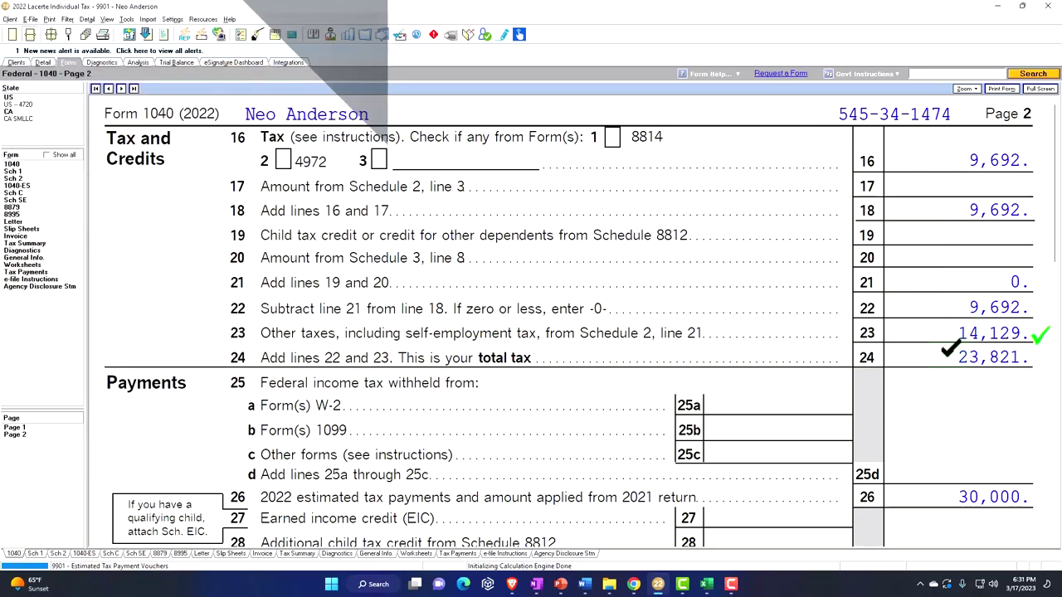
scroll(950, 348, down, 3)
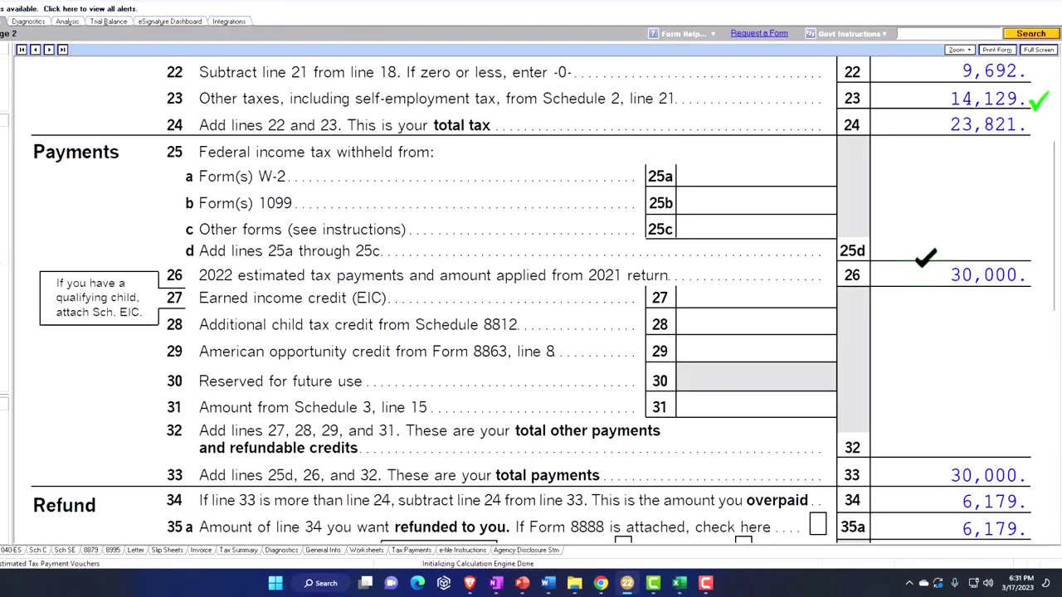
scroll(934, 282, down, 1)
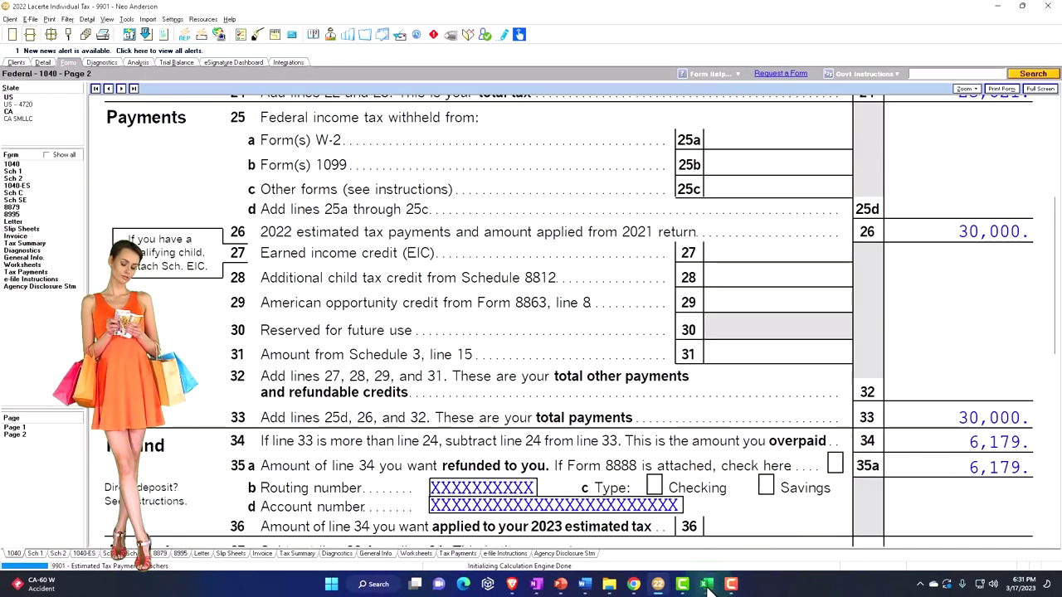
- Glance at the tax formula worksheet in Excel, then return to the Lacerte return
click(706, 585)
scroll(320, 415, up, 2)
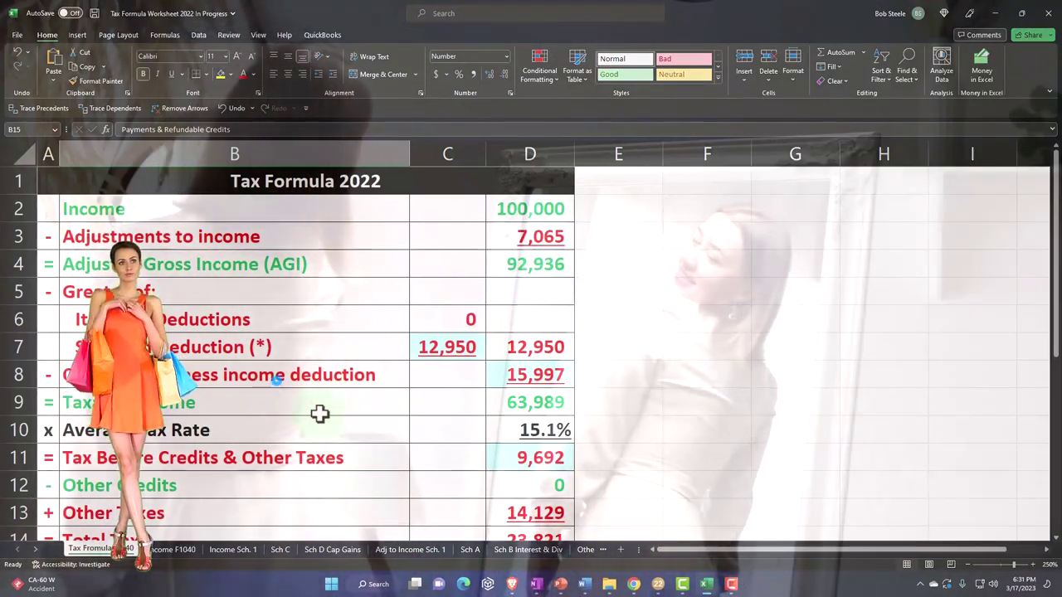
click(709, 585)
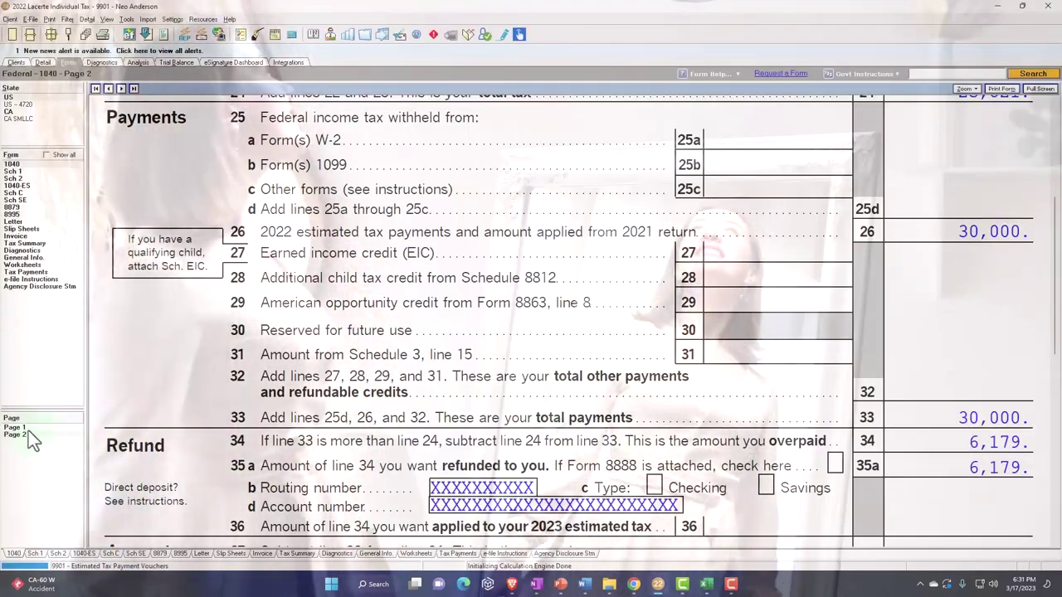
- Review joint return page 1: 25,900 standard deduction, 13,407 QBI deduction, 53,628 taxable income
click(34, 427)
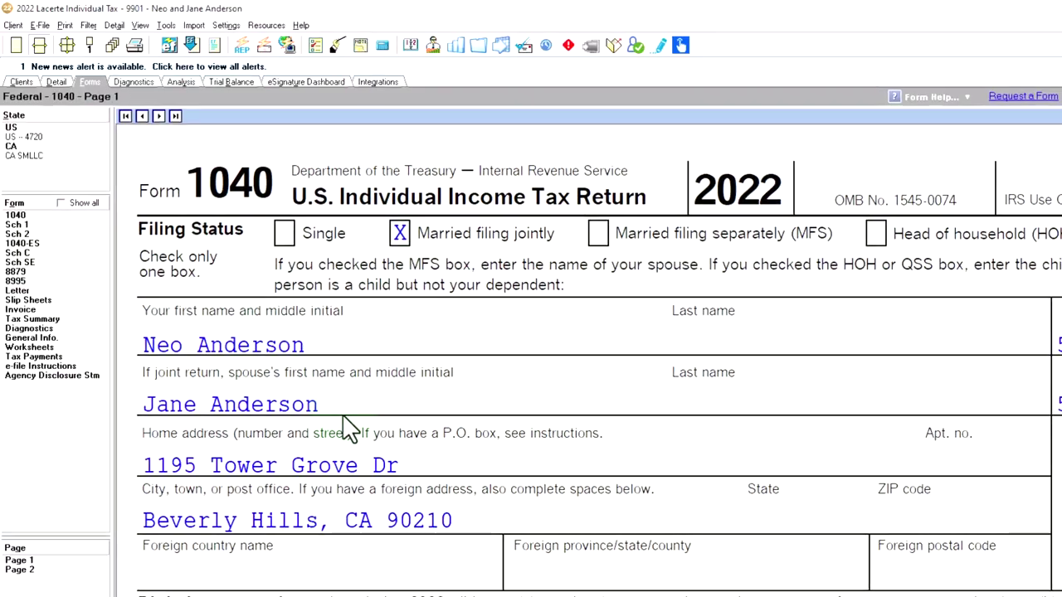
scroll(348, 430, down, 5)
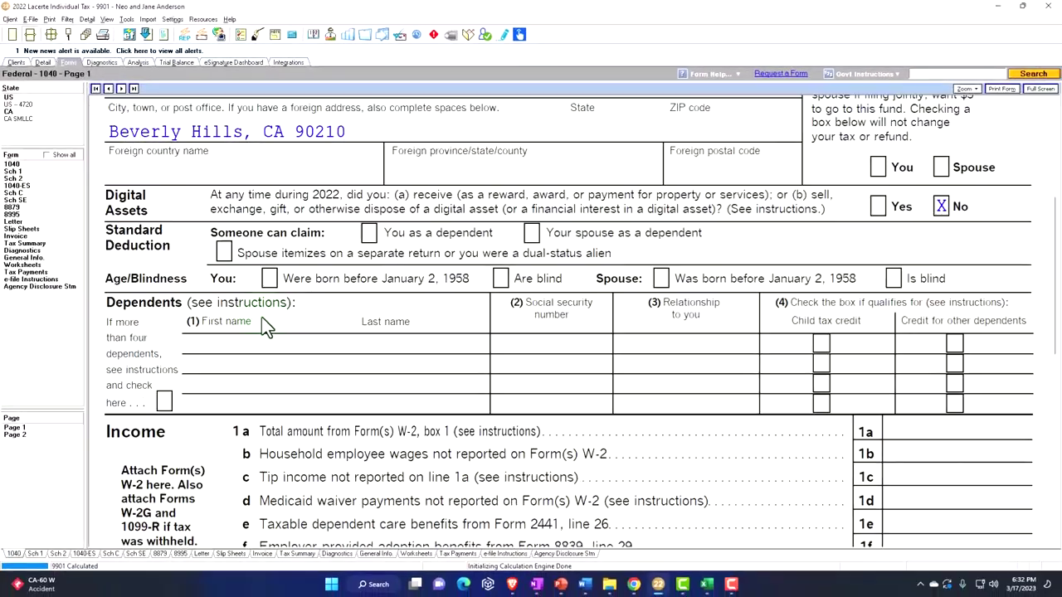
scroll(266, 326, down, 8)
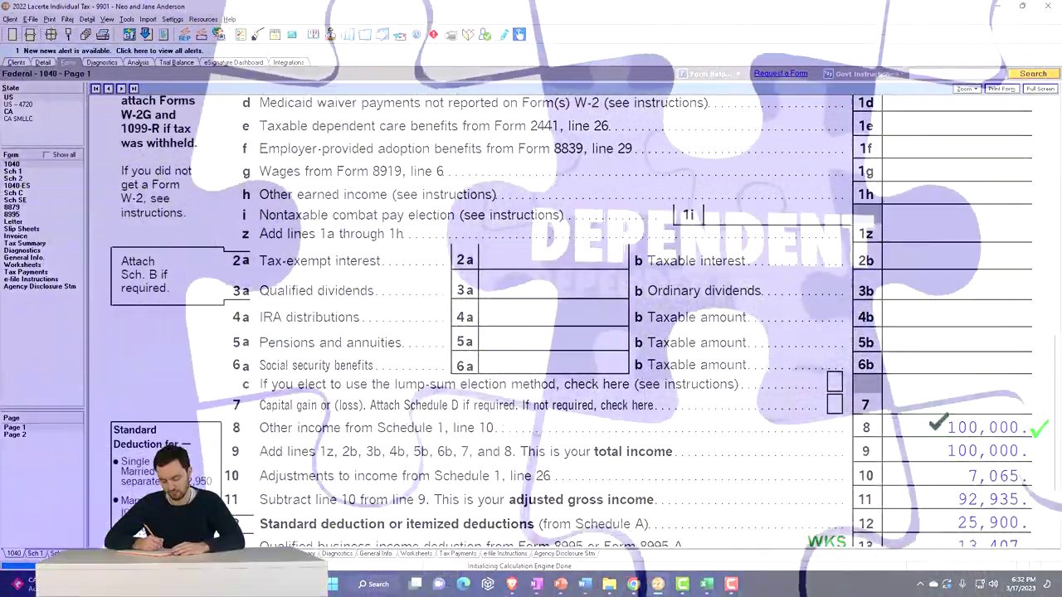
scroll(531, 324, down, 2)
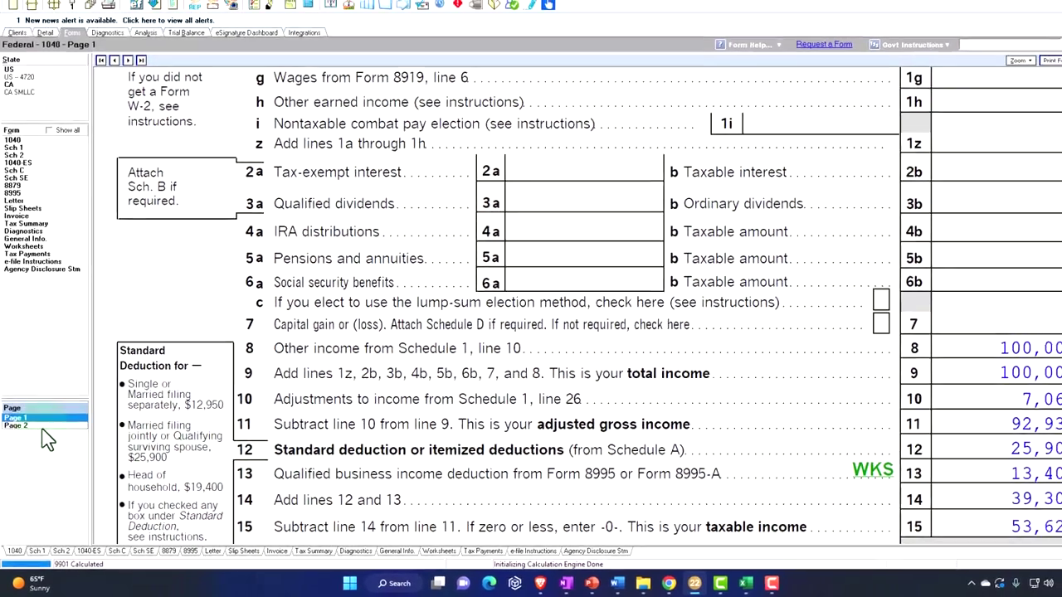
- Check the joint return's 20,153 total tax, then bring up Schedule C for the Misc business
click(42, 428)
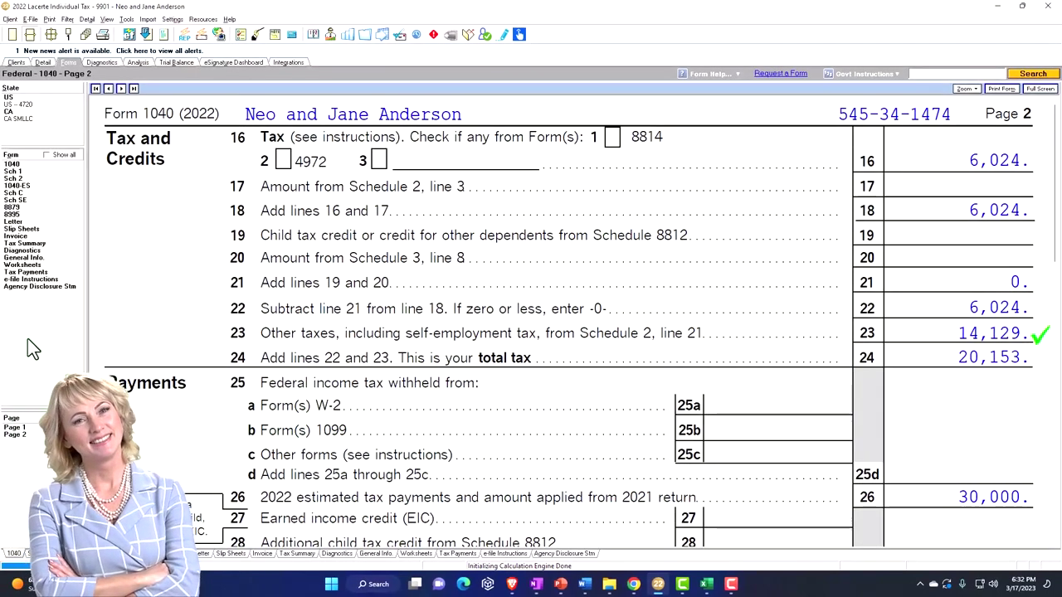
click(22, 195)
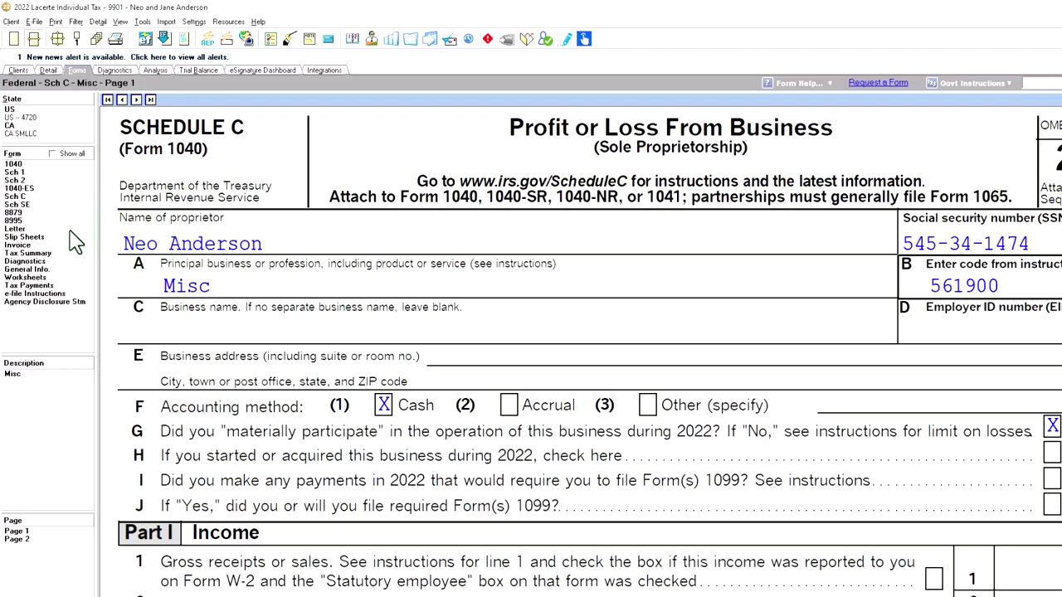
- Review joint-return Schedule SE lines 4c–13: 14,129 self-employment tax, 7,065 deduction
click(18, 204)
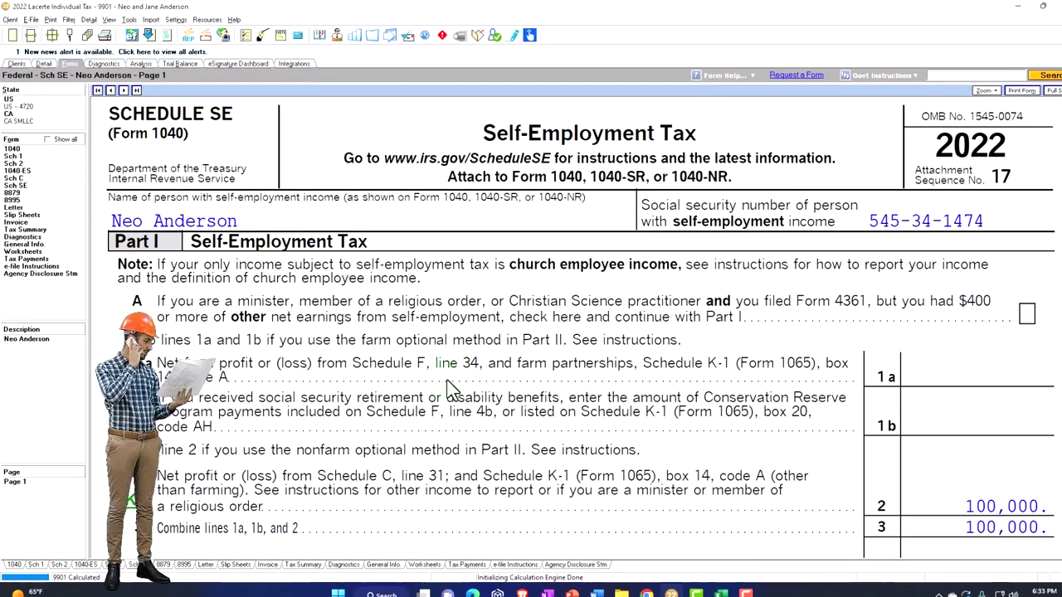
scroll(447, 389, down, 10)
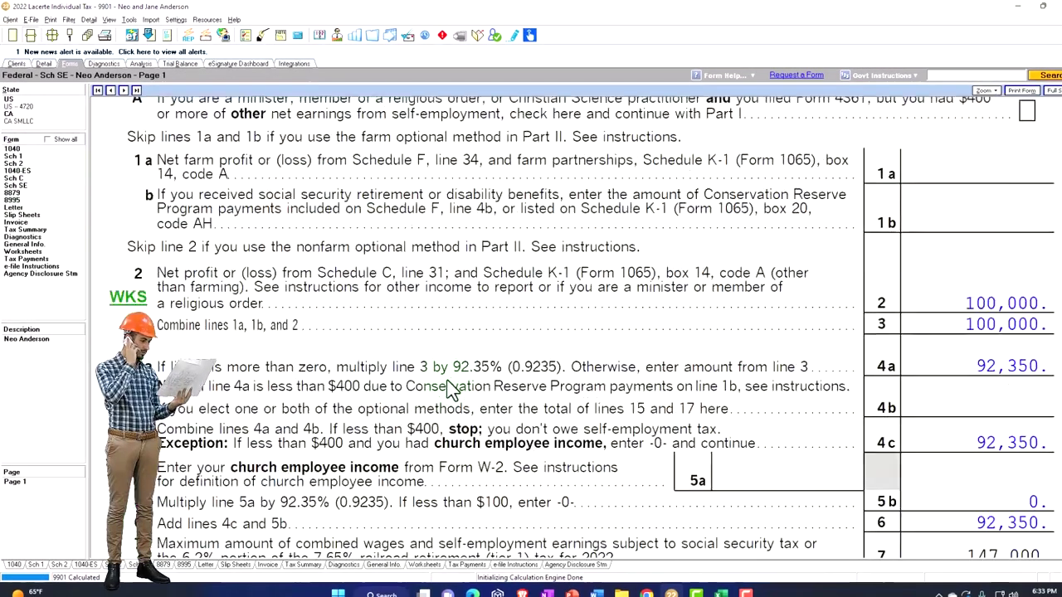
scroll(448, 388, down, 2)
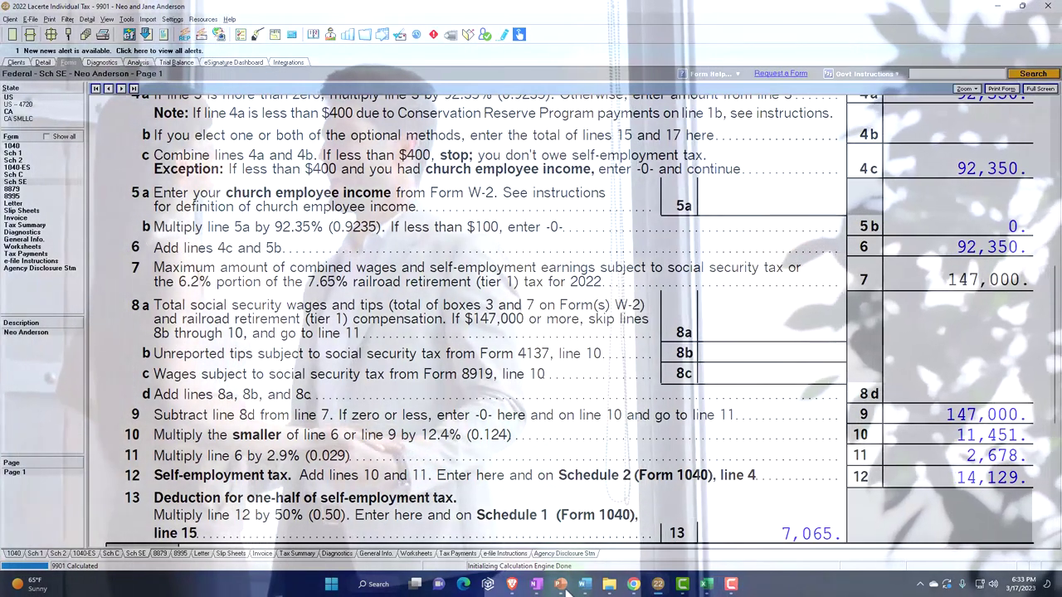
- Bring up the PowerPoint presentation on spouse-owned businesses
click(562, 585)
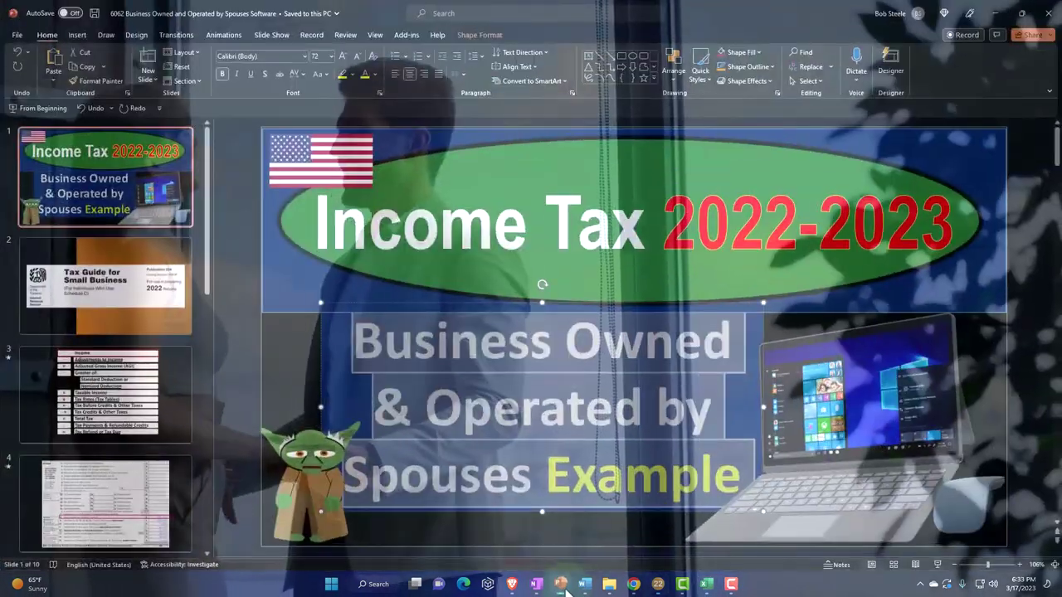